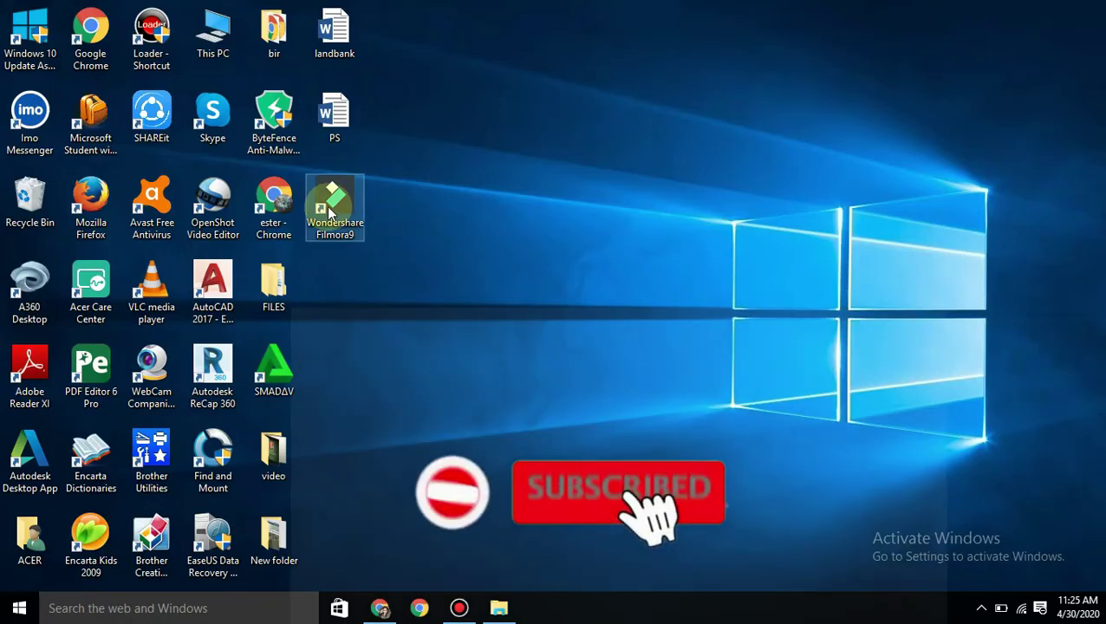
# - Launch Wondershare Filmora9 and create a new project with the 16:9 (Widescreen) aspect ratio
pyautogui.click(329, 211)
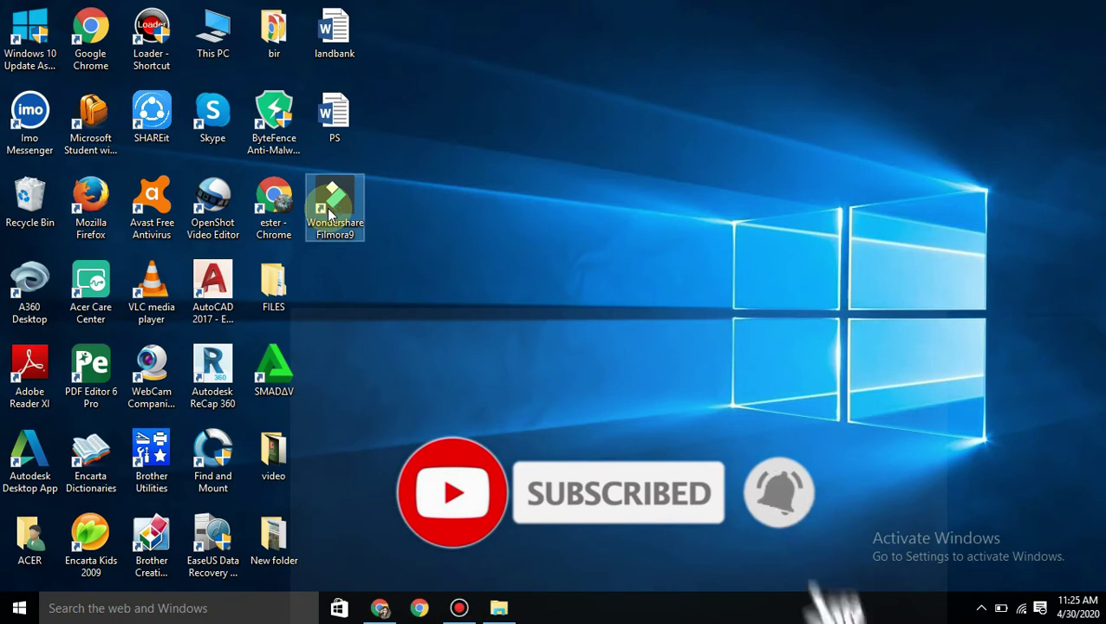
pyautogui.doubleClick(329, 212)
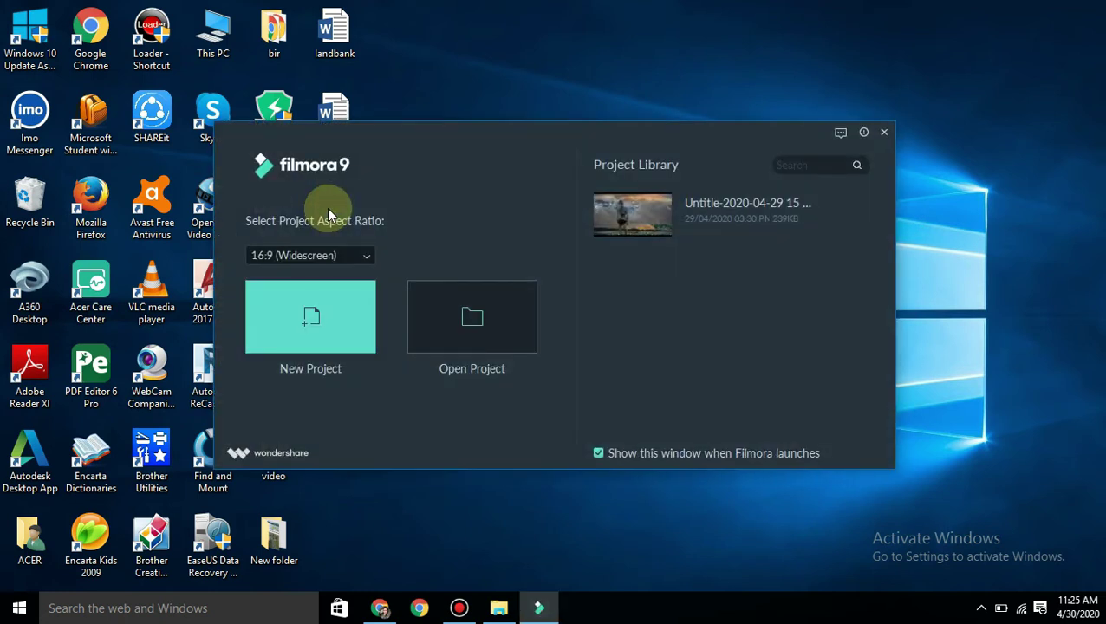
pyautogui.click(310, 317)
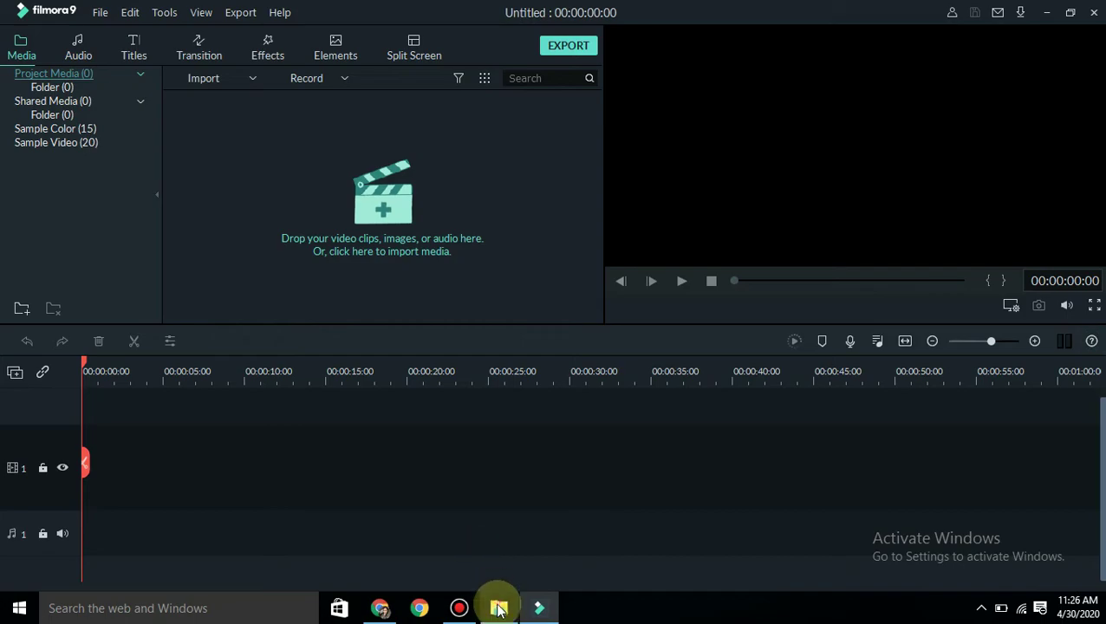
# - Import the DIY2 video from the DIY BALLOON folder and the SUBSCRIBE BUTTON clip from the OTHERS folder into the project media
pyautogui.click(498, 611)
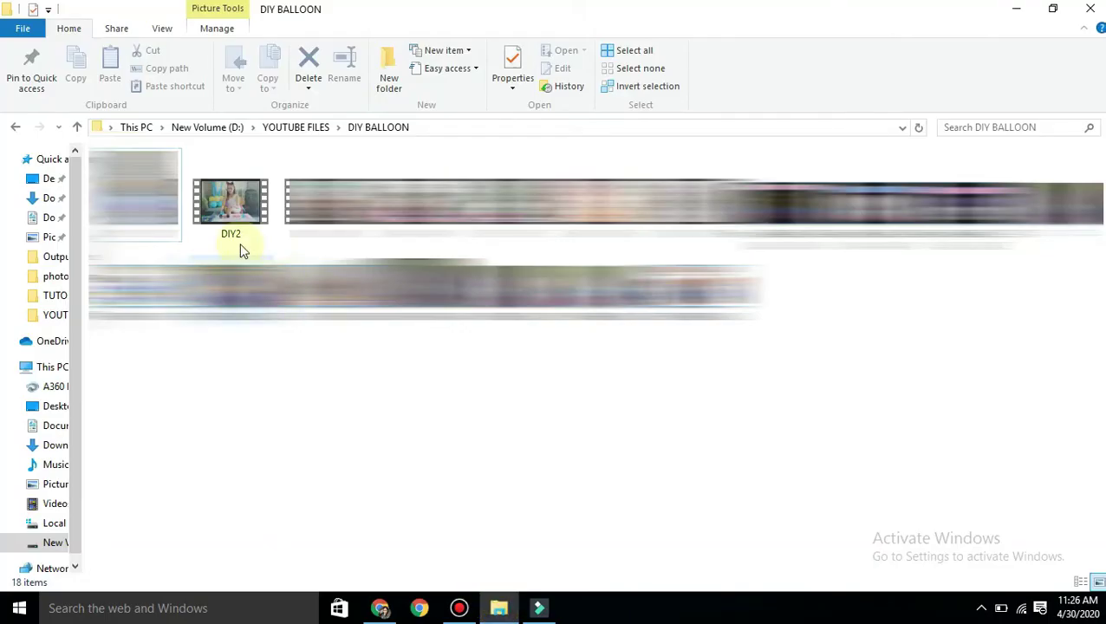
pyautogui.click(227, 213)
pyautogui.moveTo(226, 213); pyautogui.dragTo(271, 194)
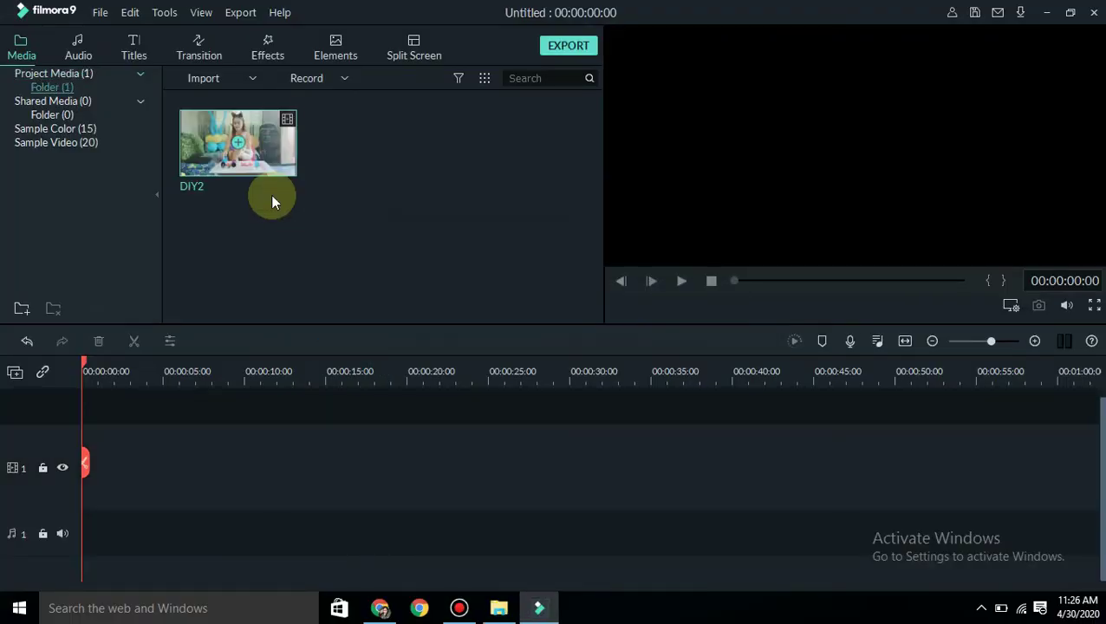
pyautogui.click(498, 610)
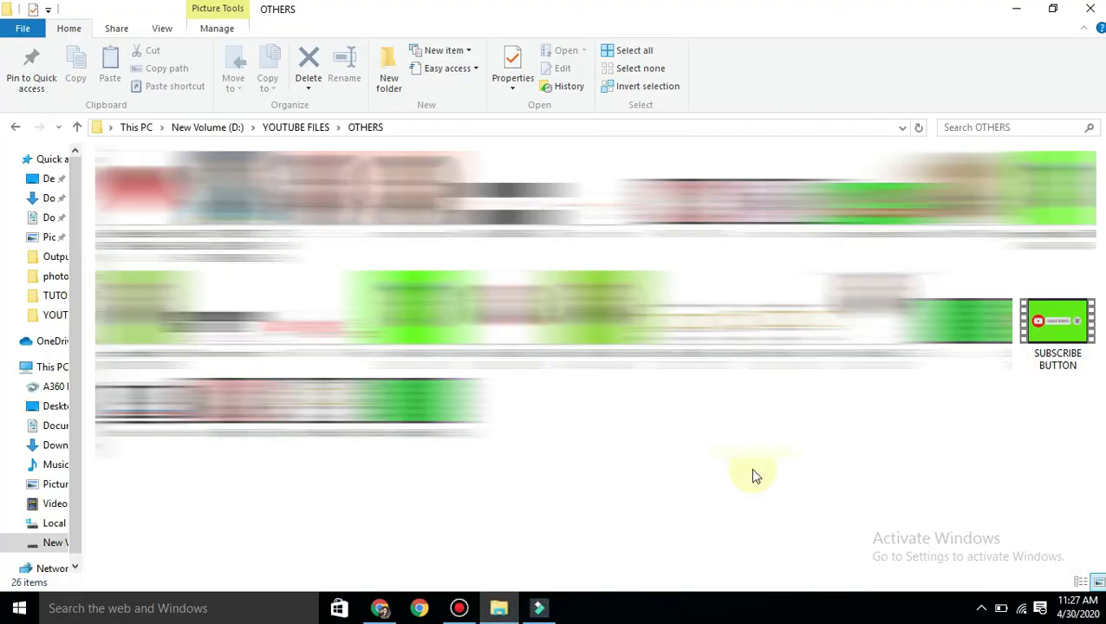
pyautogui.click(1041, 341)
pyautogui.moveTo(1042, 341); pyautogui.dragTo(413, 203)
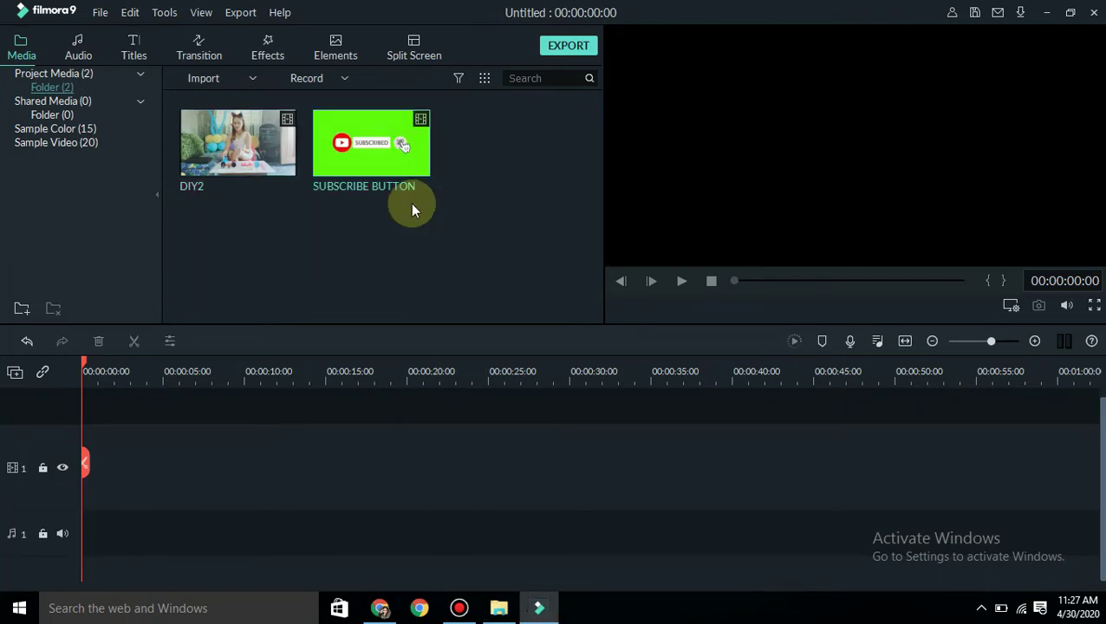
# - Place the DIY2 clip at the start of video track 1, matching the project settings to the media at 1920 x 1080 30fps
pyautogui.moveTo(271, 172); pyautogui.dragTo(91, 468)
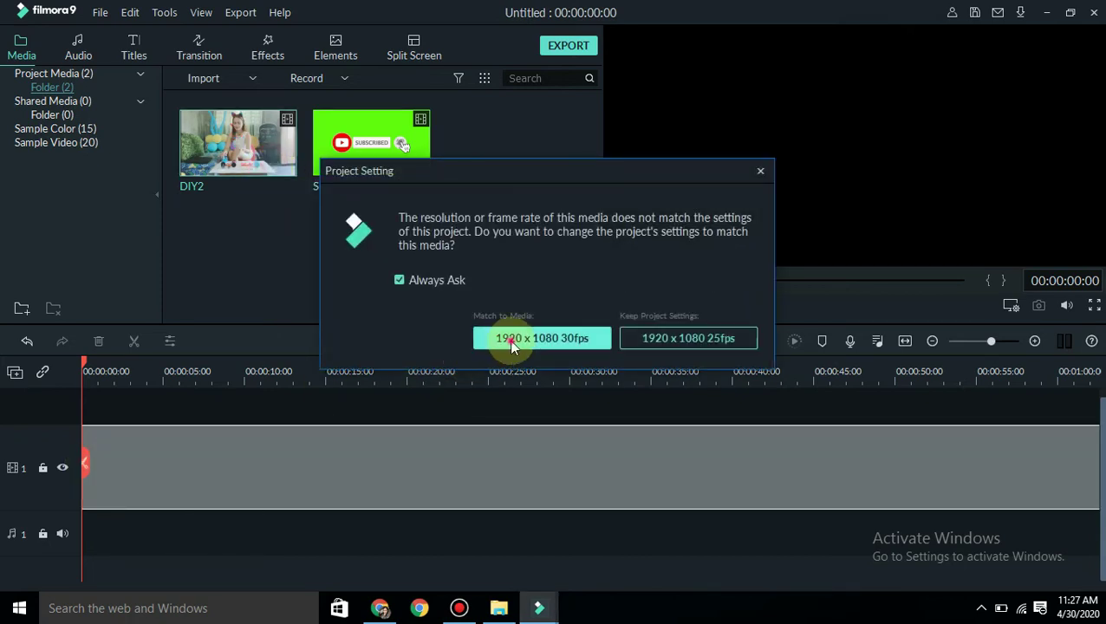
pyautogui.click(511, 340)
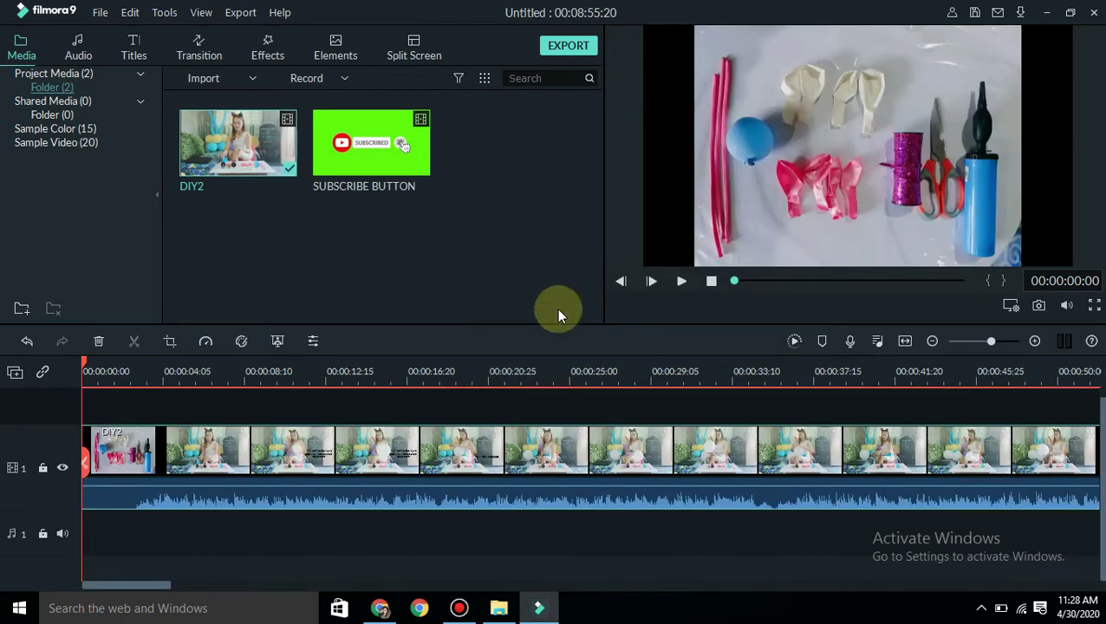
# - Place the SUBSCRIBE BUTTON clip on the track above DIY2 at 00:00:13:24 and play it until the button graphic appears
pyautogui.click(681, 281)
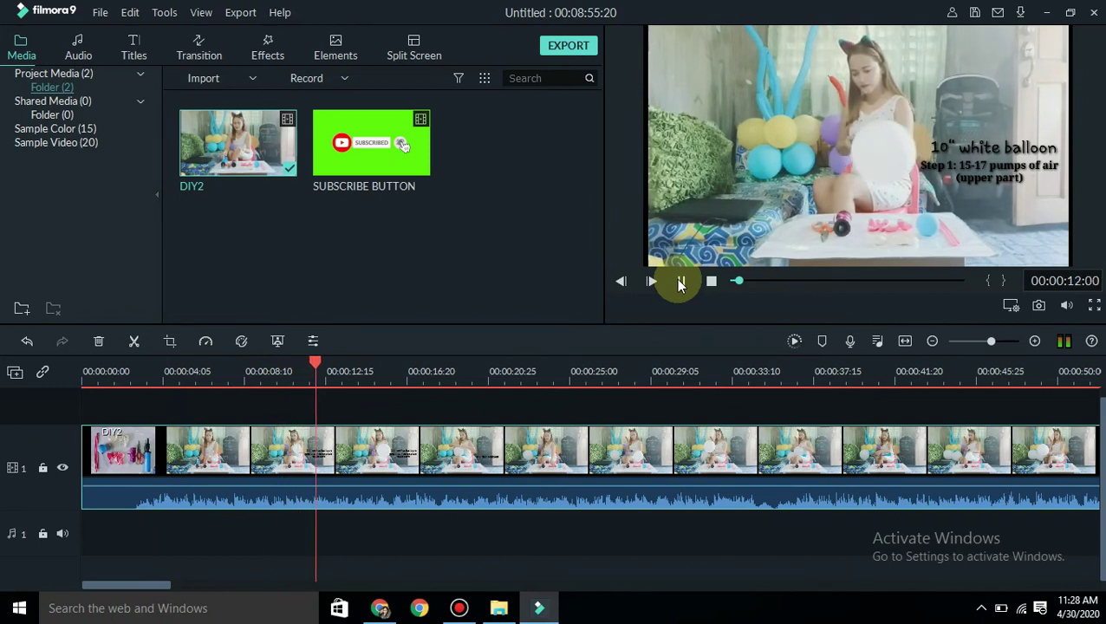
pyautogui.click(680, 283)
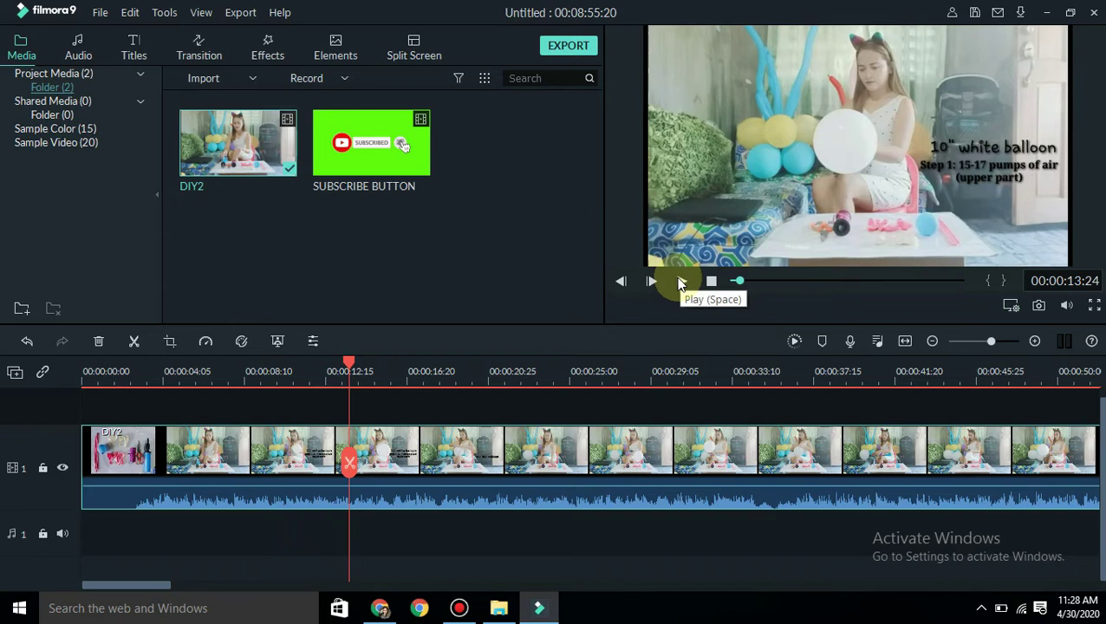
pyautogui.click(413, 170)
pyautogui.moveTo(415, 164); pyautogui.dragTo(356, 403)
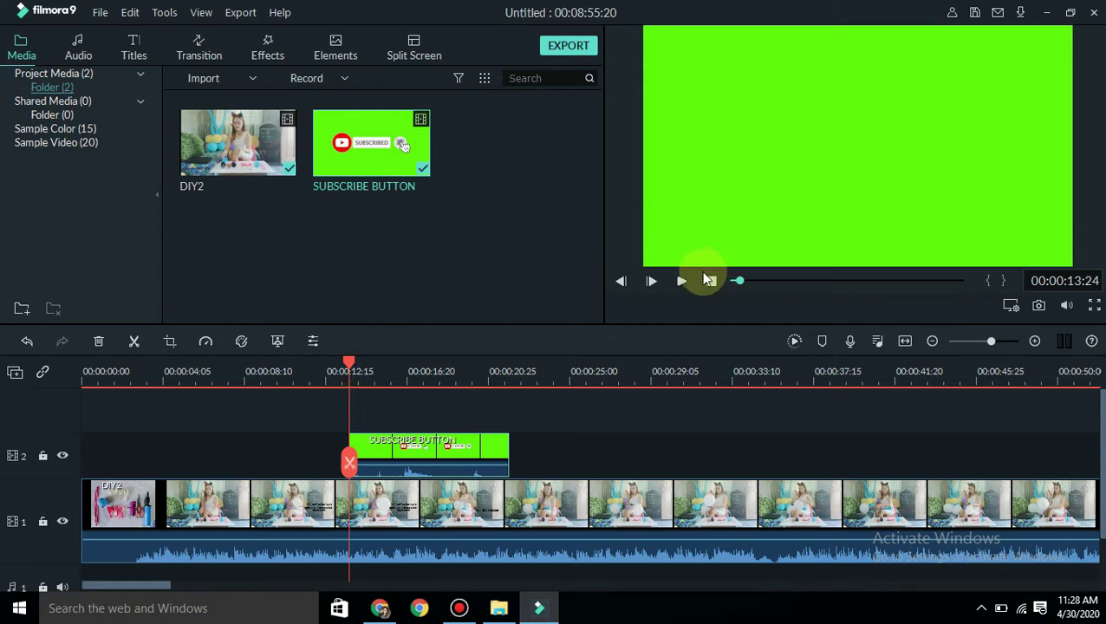
pyautogui.click(682, 282)
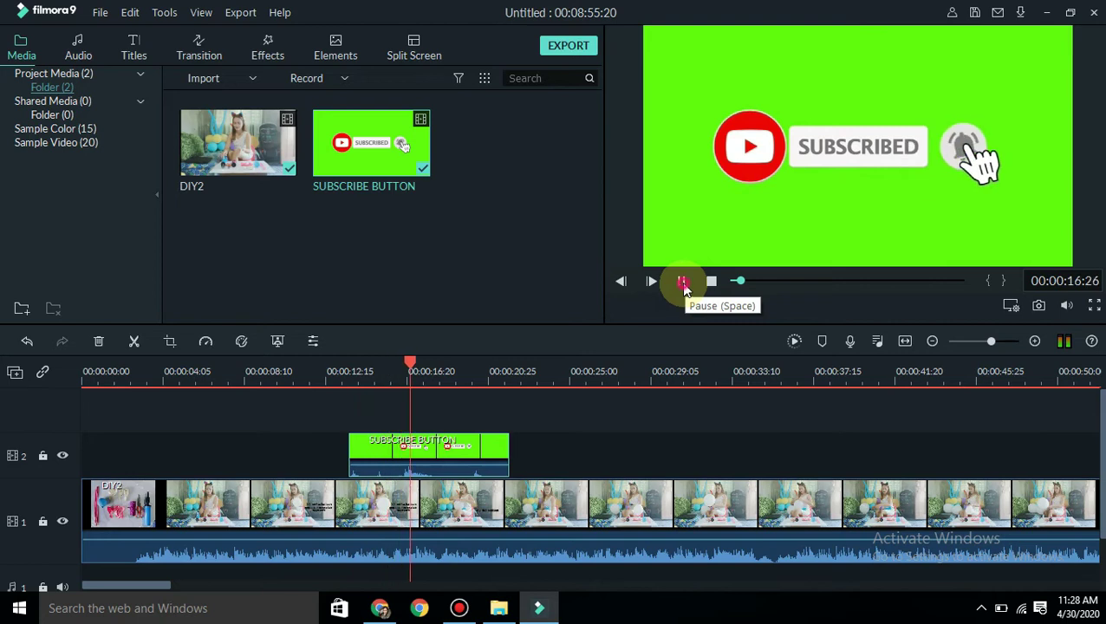
pyautogui.click(682, 283)
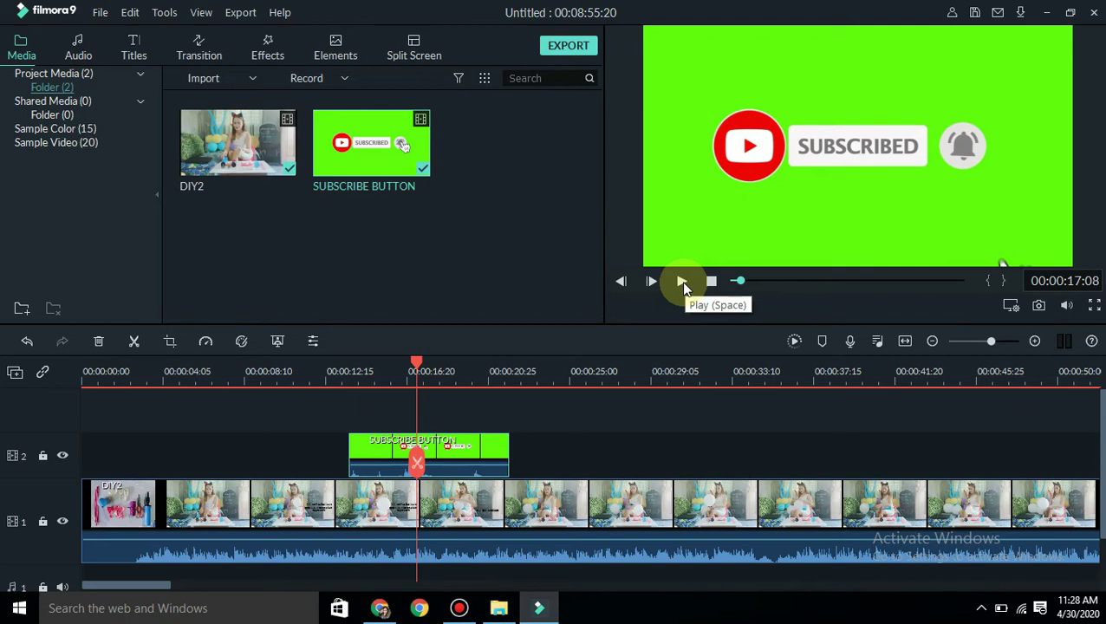
# - Try a green screen key on the SUBSCRIBE BUTTON clip with offset 44, tolerance 75 and edge thickness -0.30
pyautogui.rightClick(478, 453)
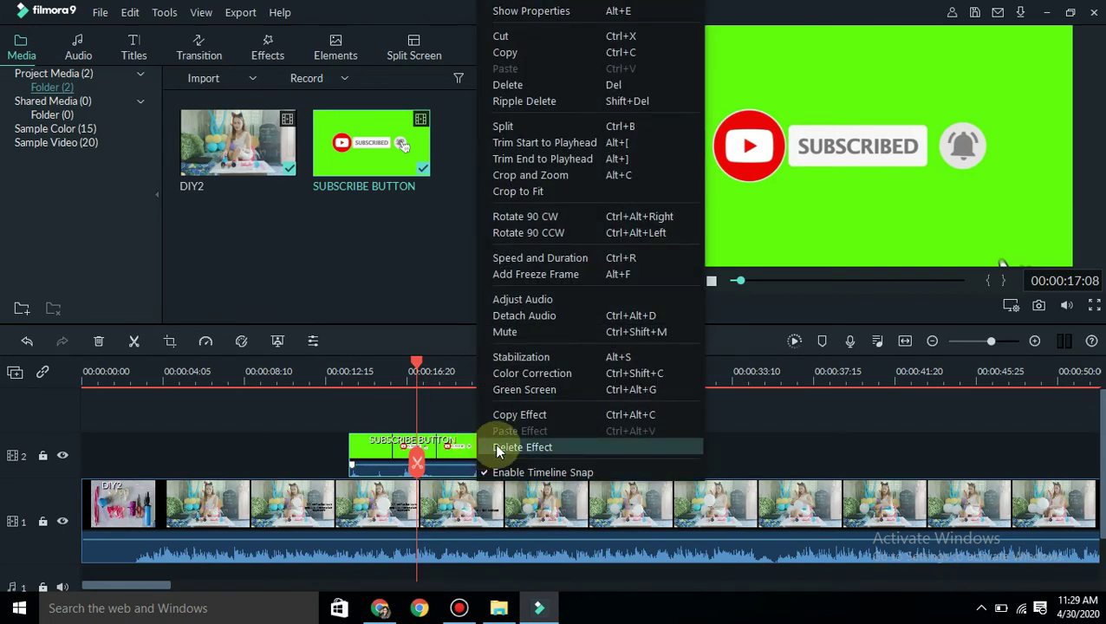
pyautogui.click(526, 392)
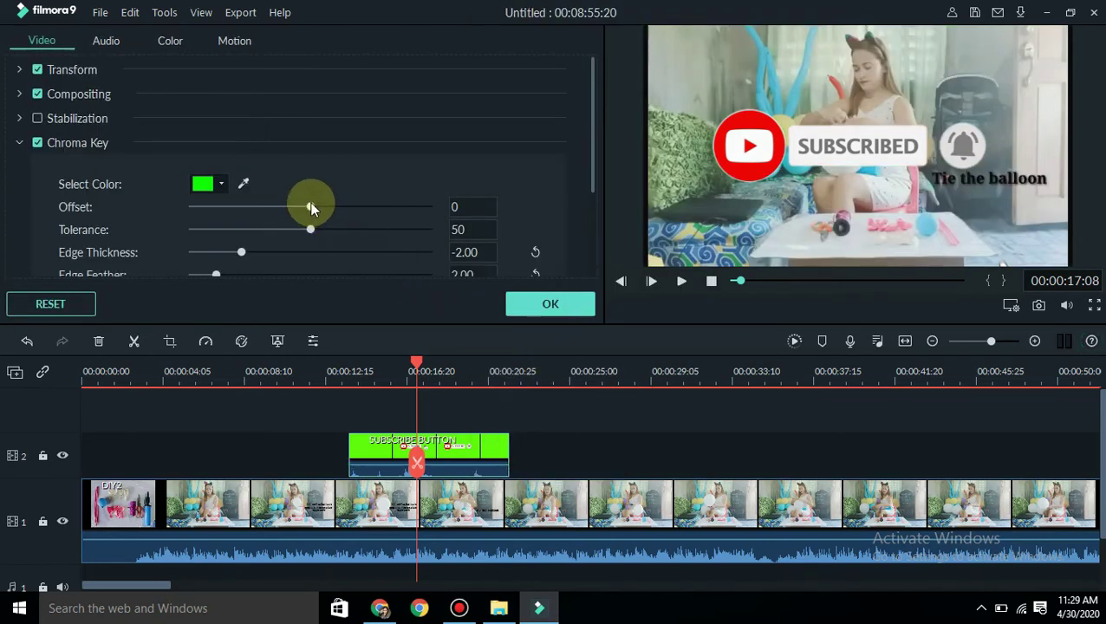
pyautogui.moveTo(311, 207); pyautogui.dragTo(362, 210)
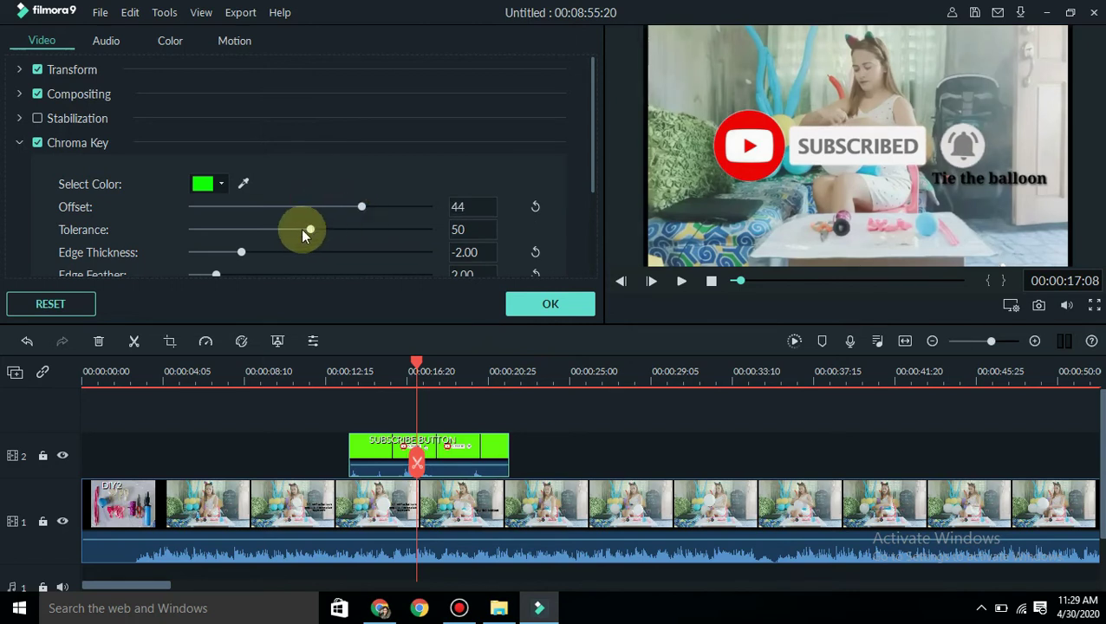
pyautogui.moveTo(313, 229); pyautogui.dragTo(371, 243)
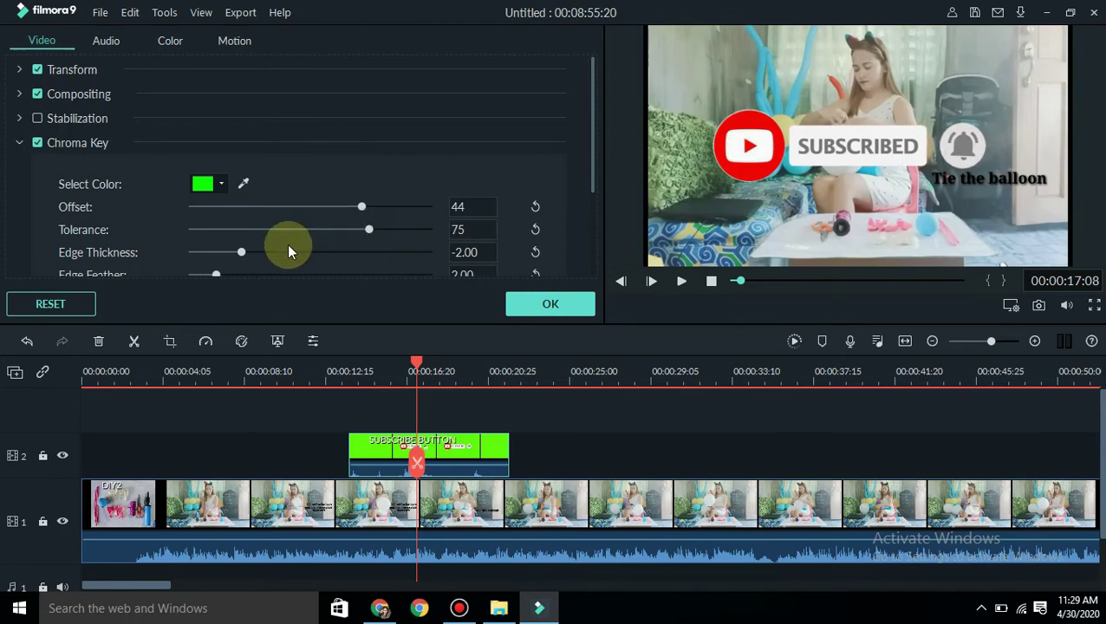
pyautogui.moveTo(242, 250); pyautogui.dragTo(274, 250)
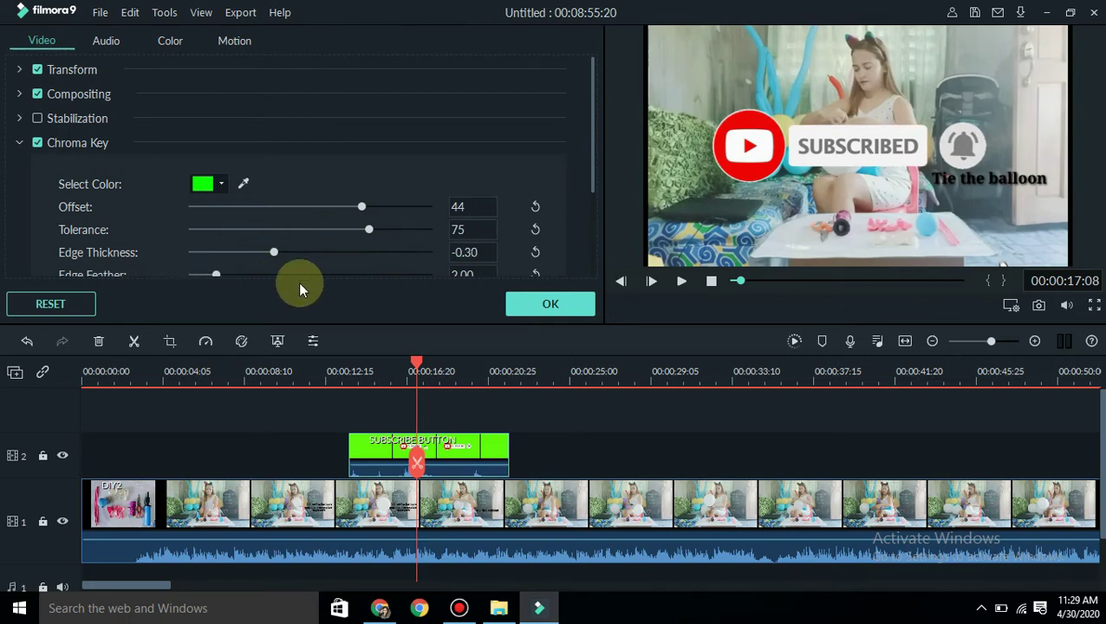
pyautogui.hotkey('ctrl', 'z')
pyautogui.click(515, 302)
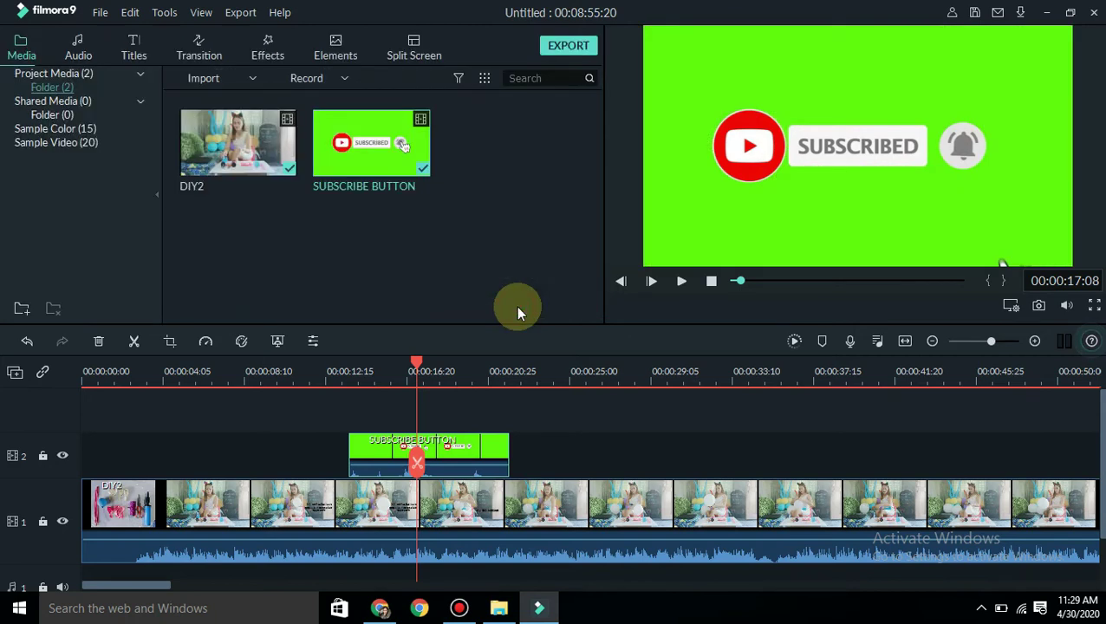
# - Key out the green background of the SUBSCRIBE BUTTON clip using Chroma Key with offset 0, tolerance 50 and edge thickness 0.00
pyautogui.click(471, 444)
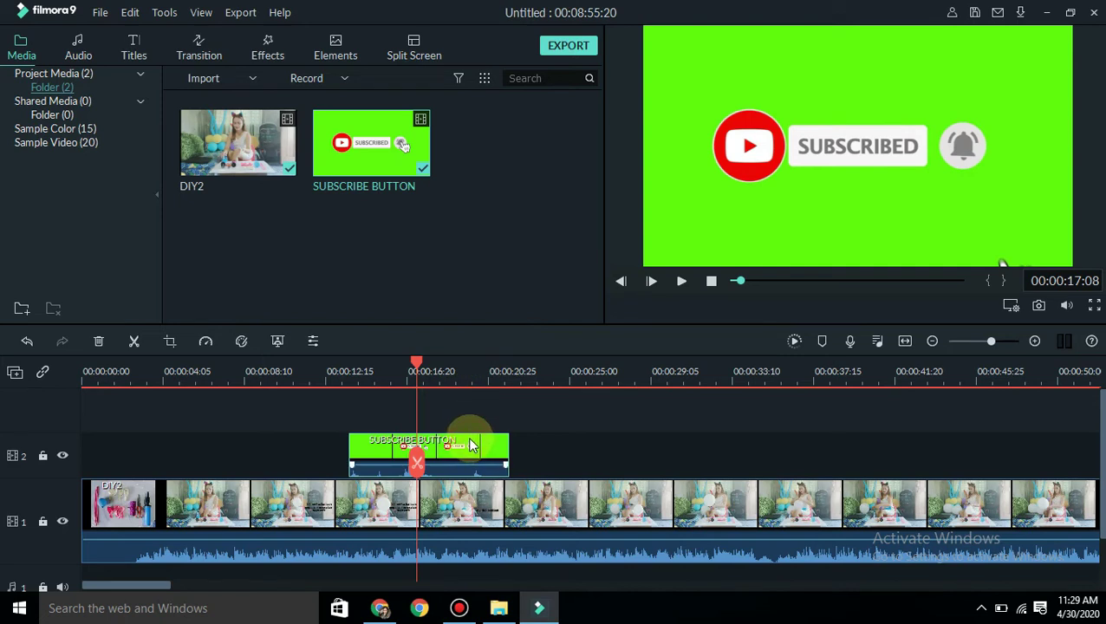
pyautogui.click(278, 340)
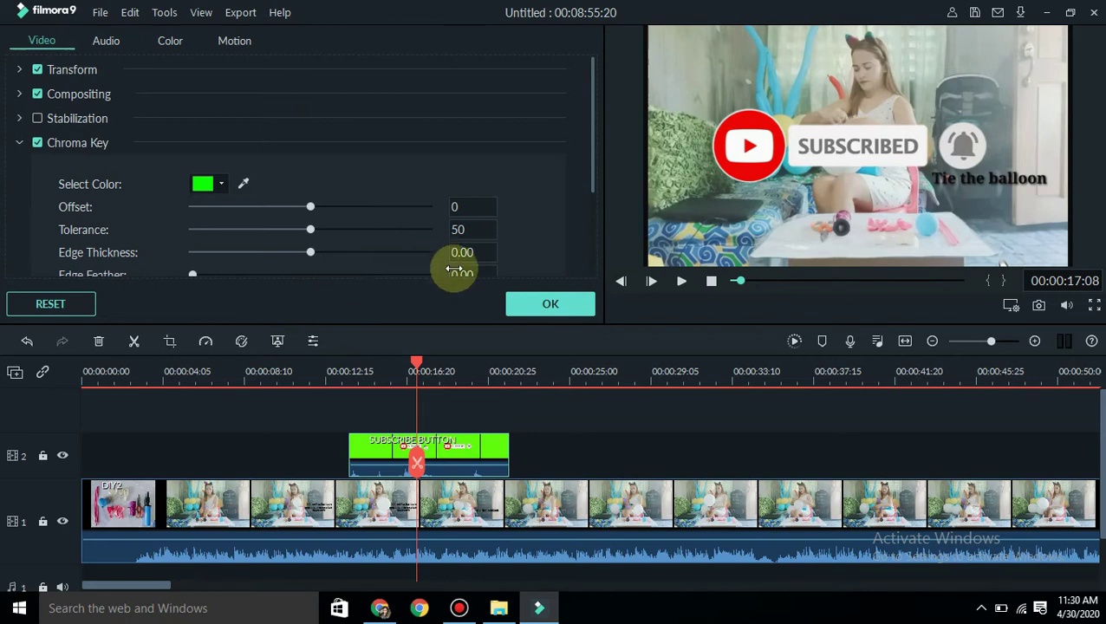
pyautogui.click(553, 303)
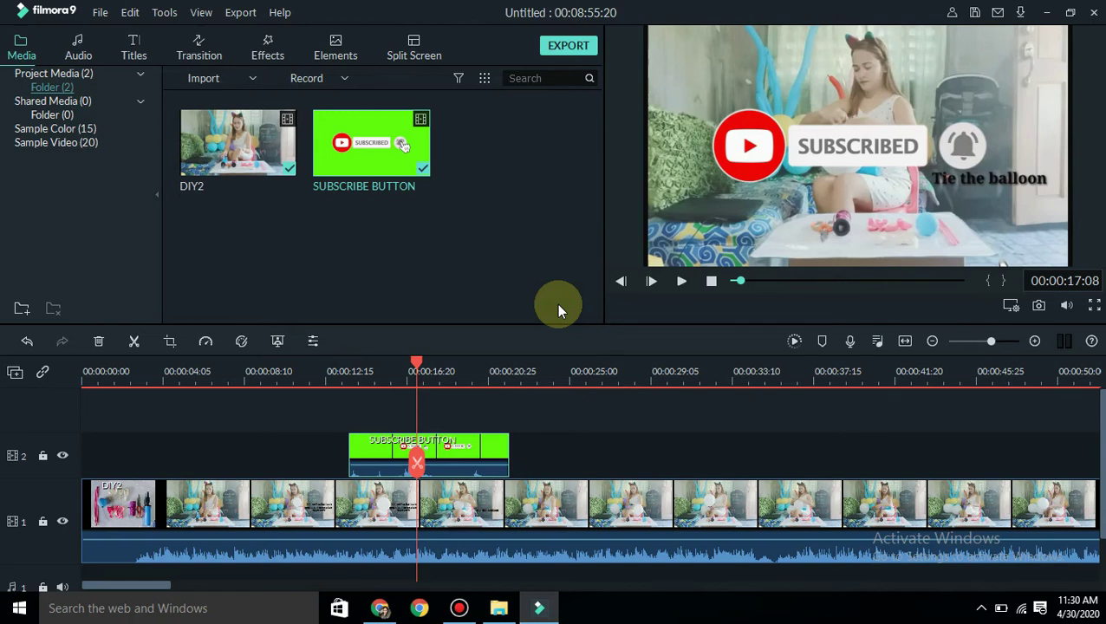
# - Scale the subscribe button overlay down to slightly over half size and position it at the bottom centre of the video frame
pyautogui.click(763, 197)
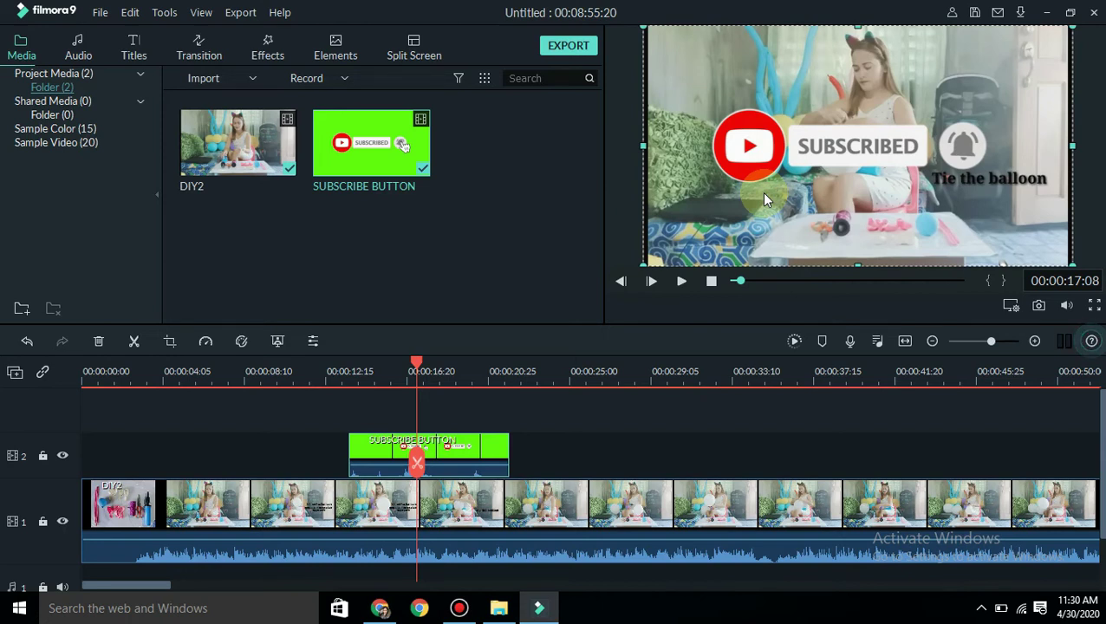
pyautogui.moveTo(1073, 261); pyautogui.dragTo(884, 142)
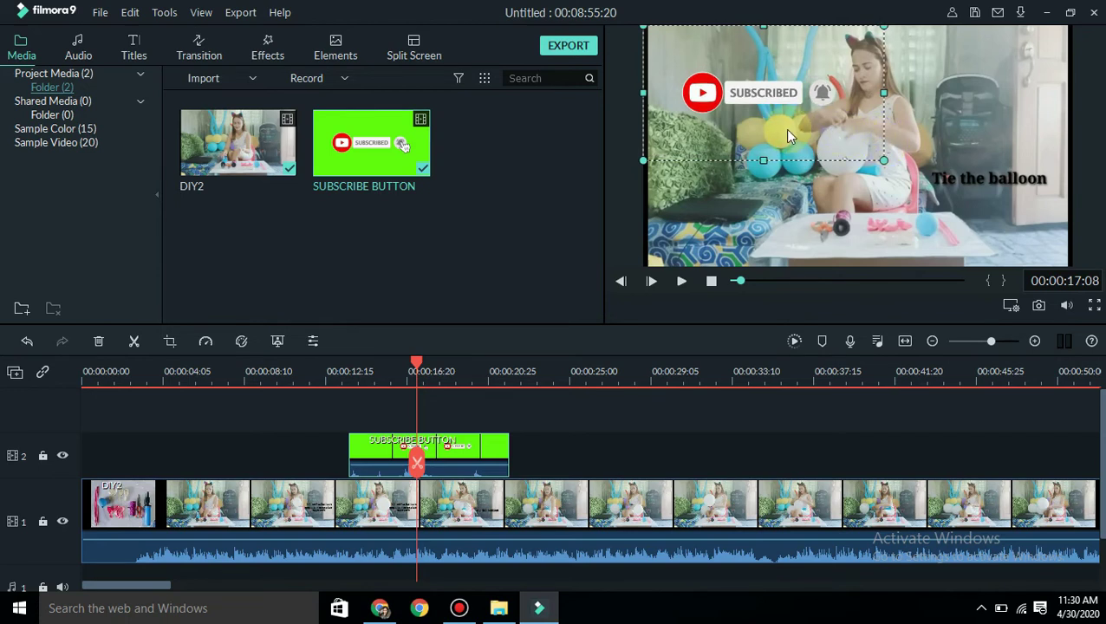
pyautogui.moveTo(786, 129); pyautogui.dragTo(752, 137)
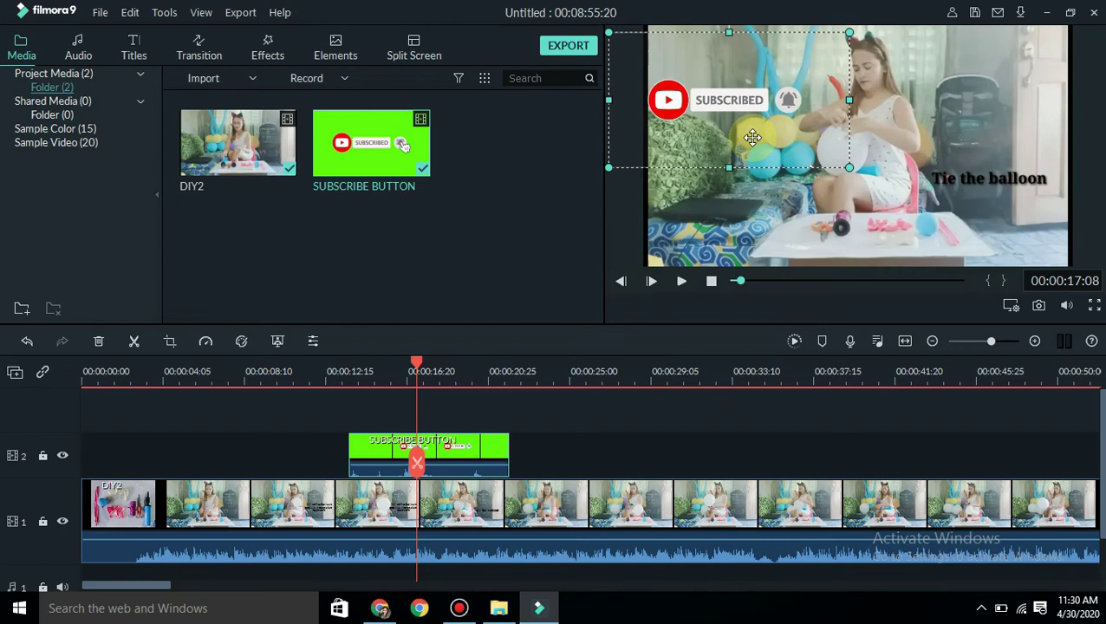
pyautogui.moveTo(754, 137); pyautogui.dragTo(881, 275)
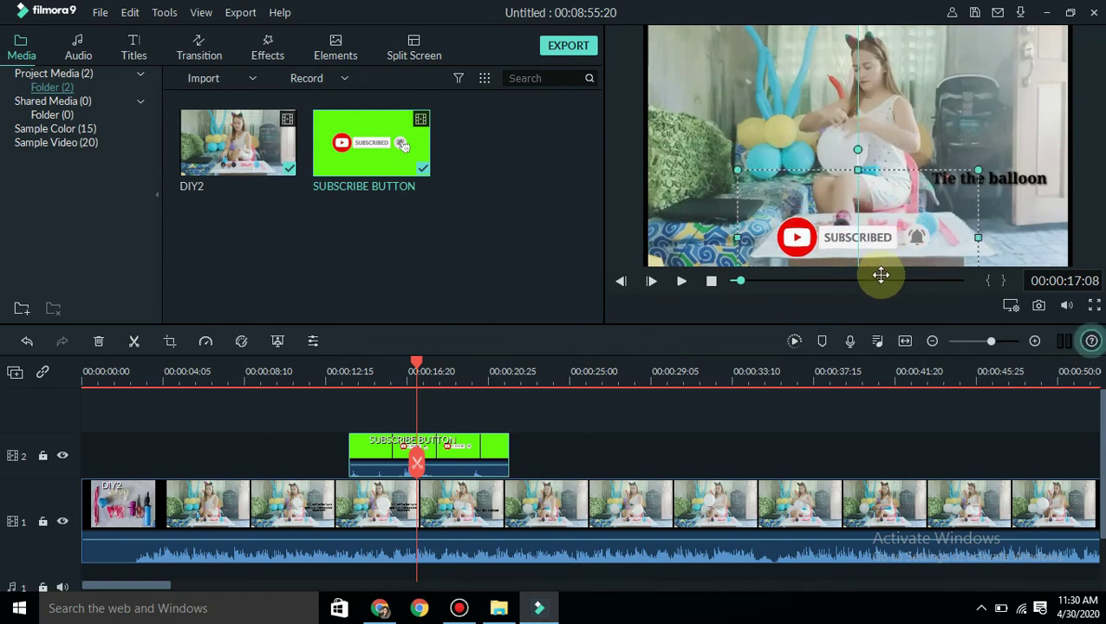
pyautogui.moveTo(882, 277); pyautogui.dragTo(885, 279)
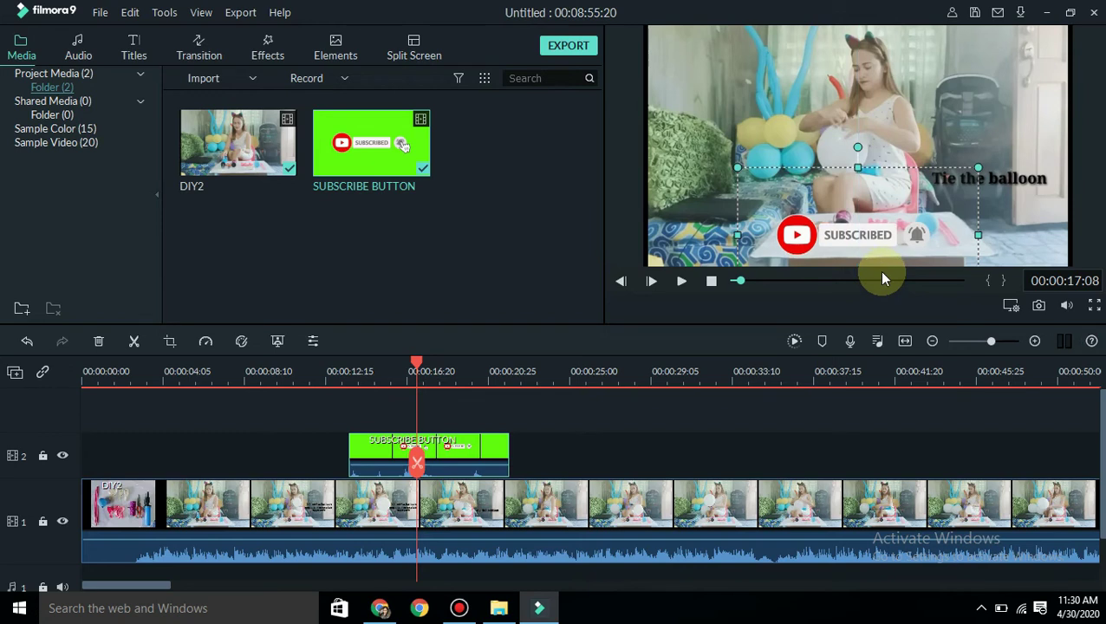
pyautogui.click(697, 214)
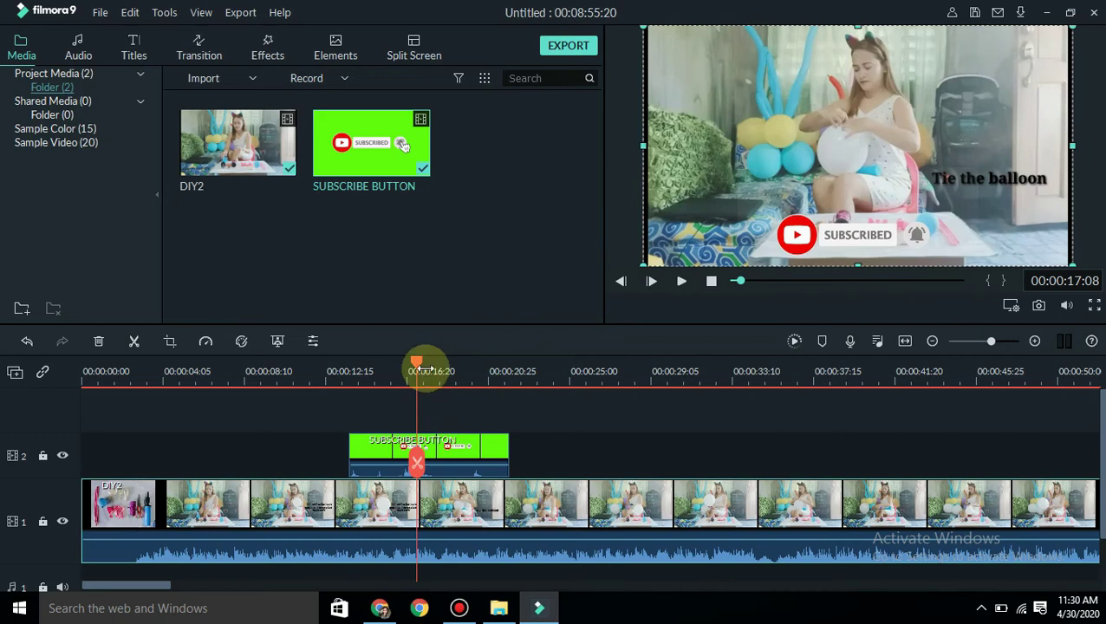
# - Play the timeline from the beginning past the end of the subscribe button overlay to review the result
pyautogui.moveTo(417, 369); pyautogui.dragTo(8, 502)
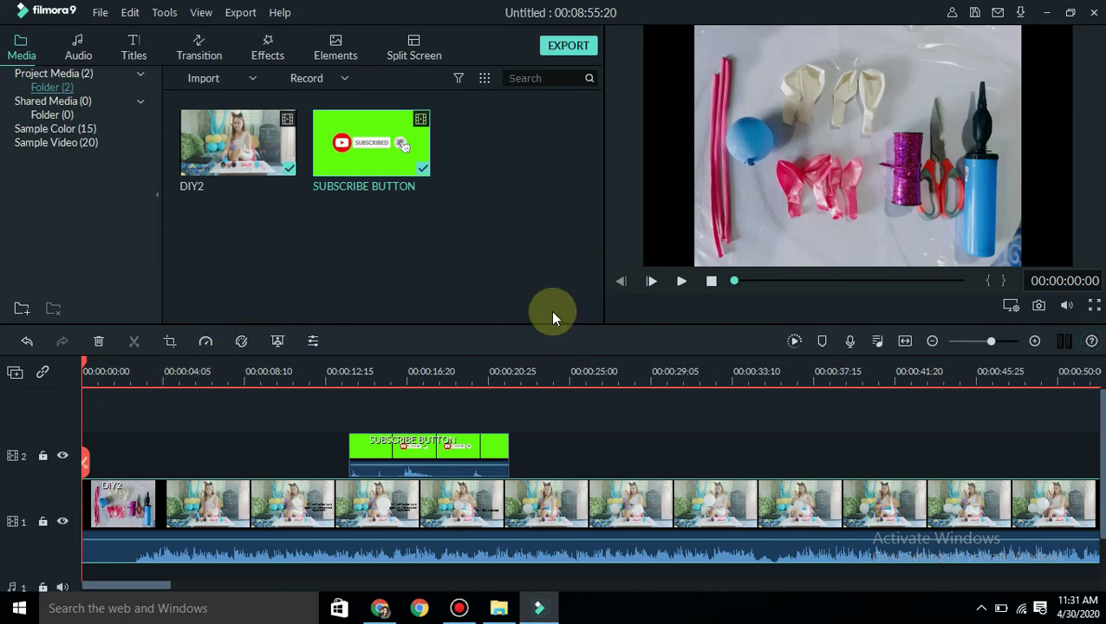
pyautogui.click(682, 287)
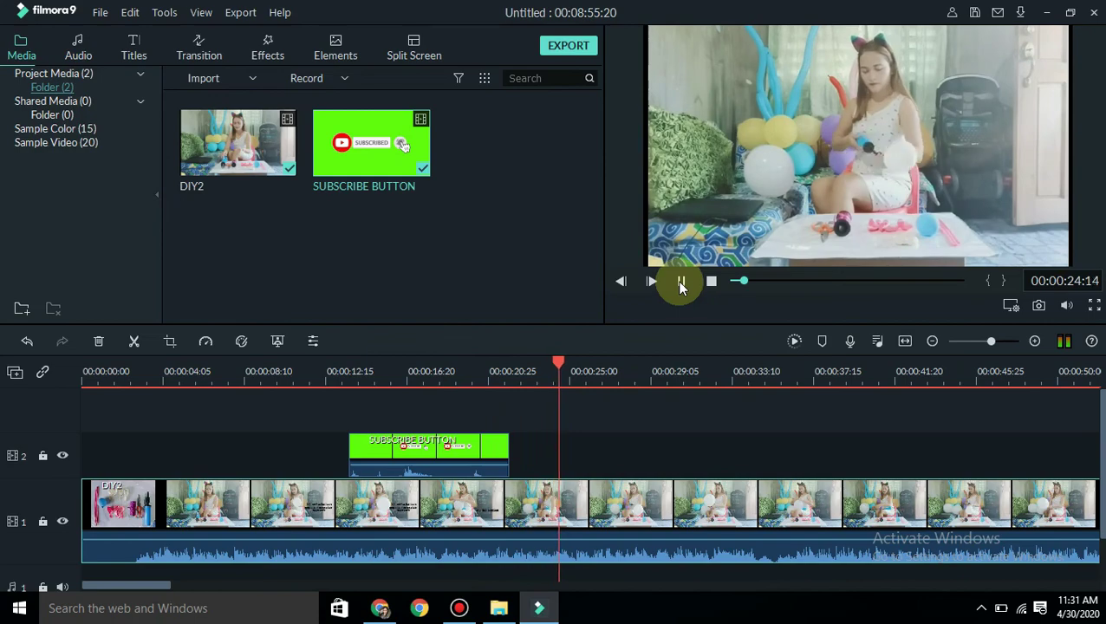
pyautogui.click(680, 284)
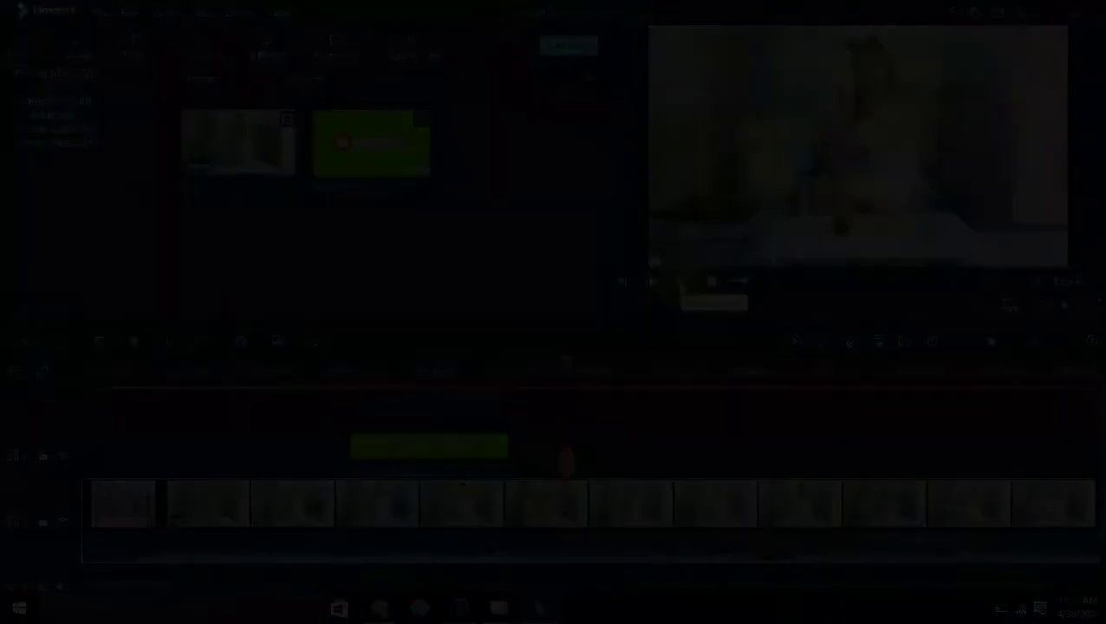